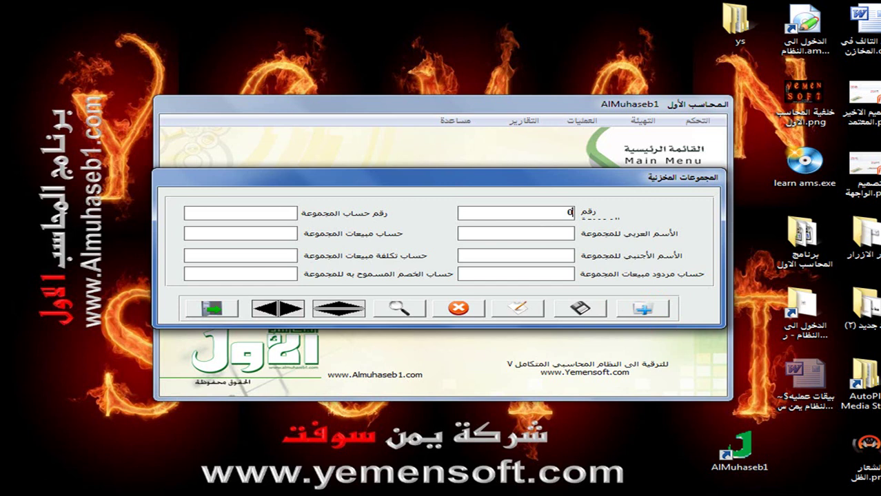
Step: Enter an inventory group numbered 001 with the Arabic name "مجموعة البر"
key("Return")
key("Return")
left_click(537, 232)
type("مجموعة البرا")
key("Return")
key("Return")
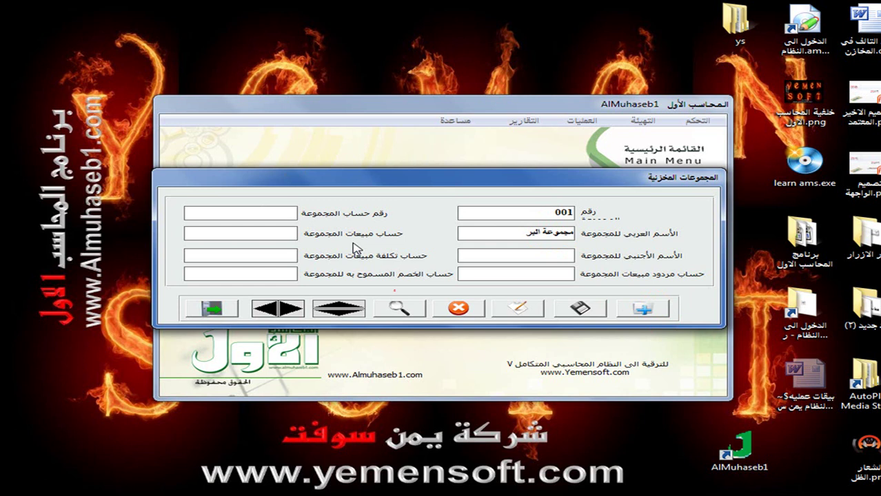
Step: Try to assign the dollar food-stock account 12401002 as the group's account
key("F2")
left_click(541, 281)
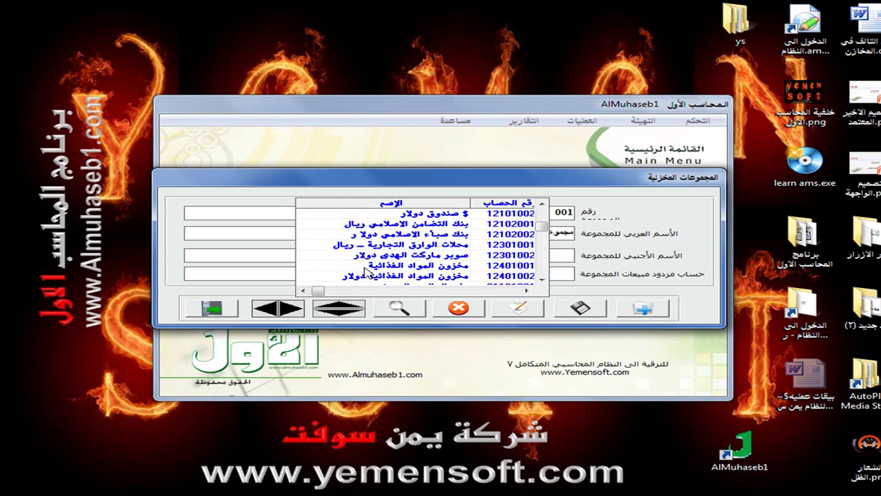
double_click(379, 276)
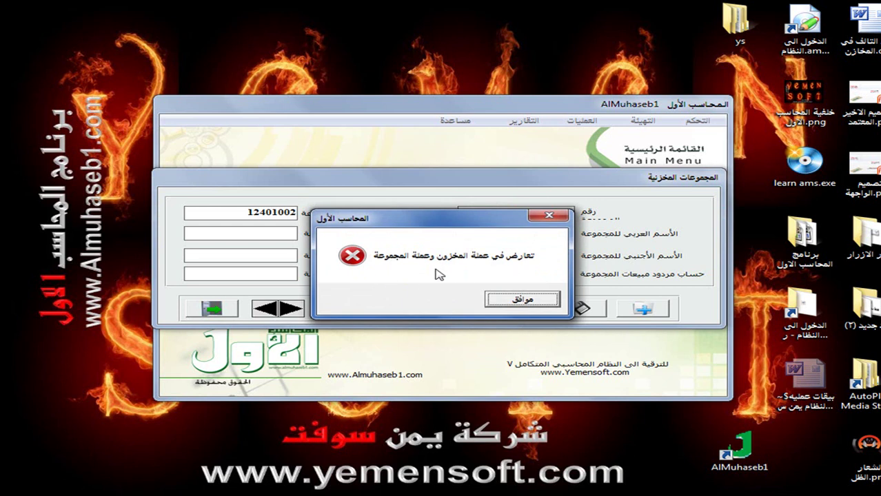
left_click(524, 301)
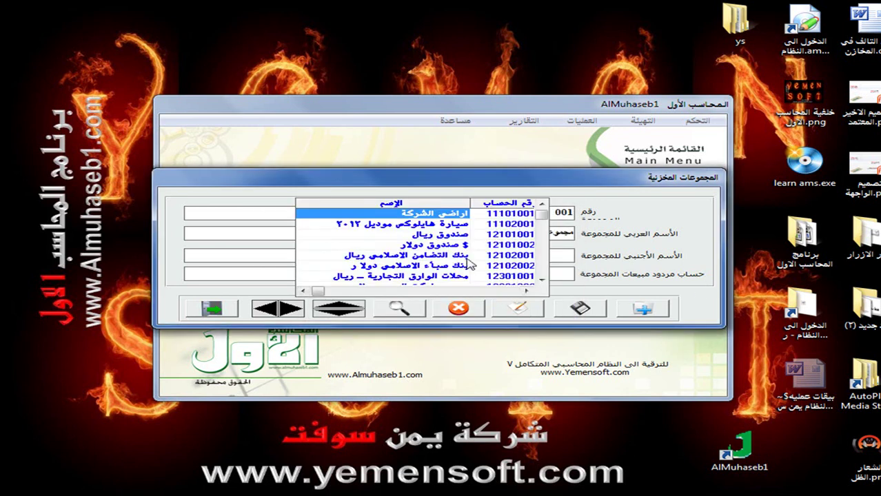
Step: Assign group 001 account 12401001, sales account 41101, cost-of-sales account 31101, allowed-discount account 31103 and sales-returns account 31102
left_click(542, 279)
double_click(449, 276)
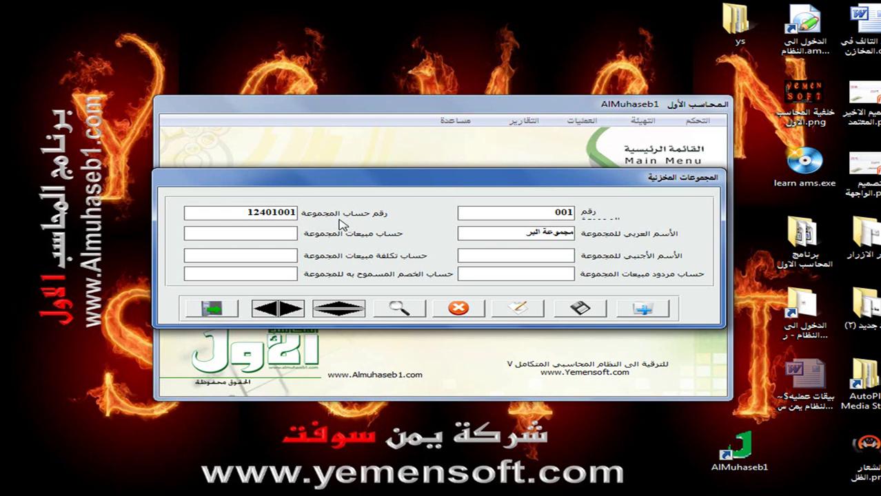
type("41101")
key("Return")
type("31101")
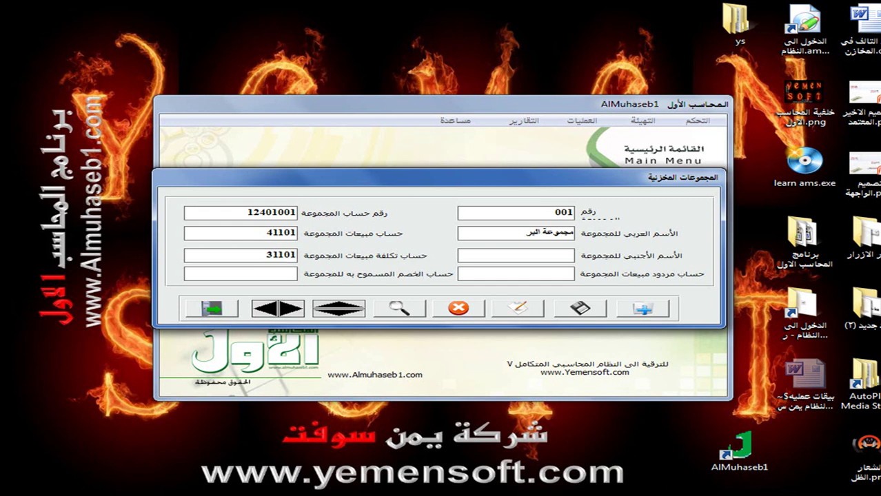
key("Return")
type("31103")
left_click(551, 274)
type("31102")
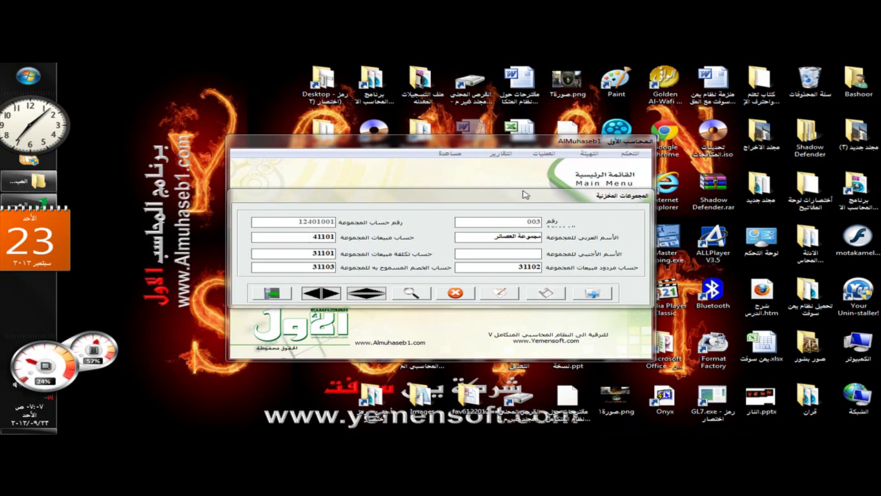
Step: Start a new inventory group numbered 004 and assign it the food-stock account 12401001
left_click(590, 295)
type("004")
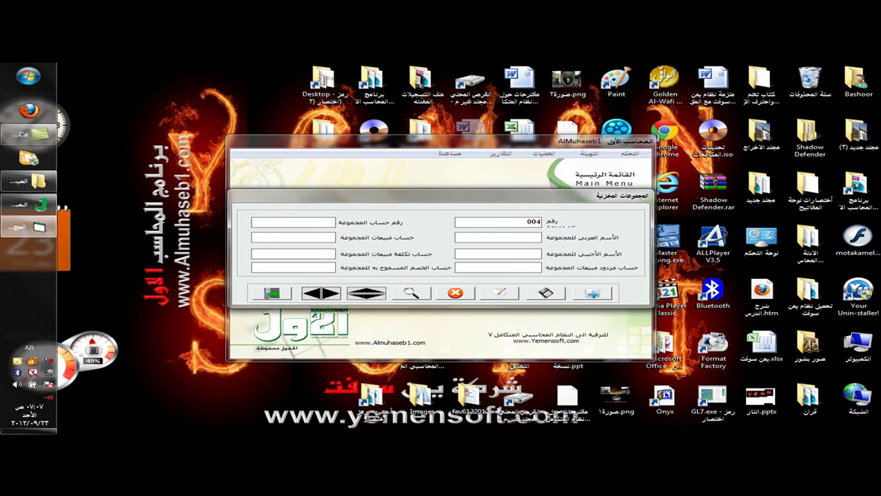
left_click(314, 222)
double_click(315, 222)
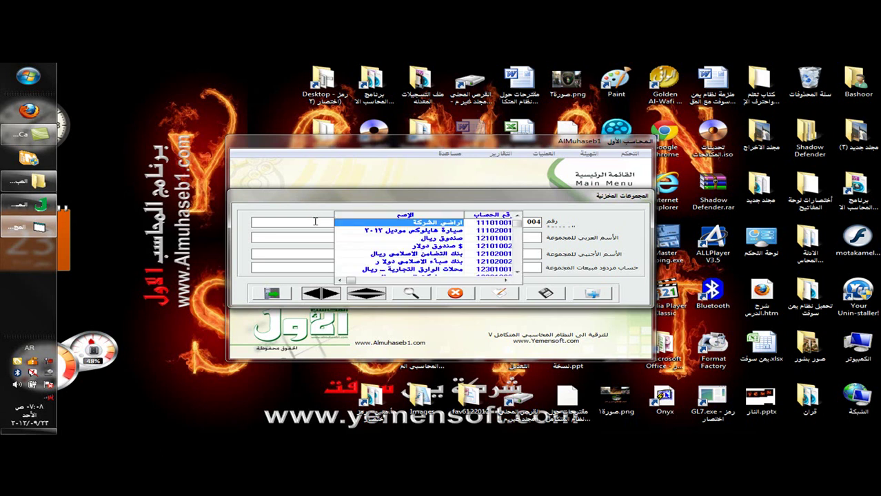
left_click(518, 274)
left_click(519, 274)
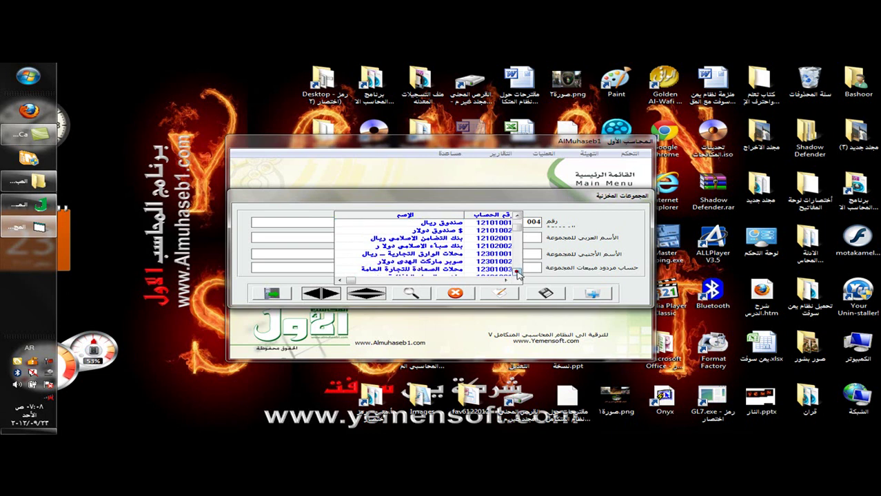
left_click(518, 275)
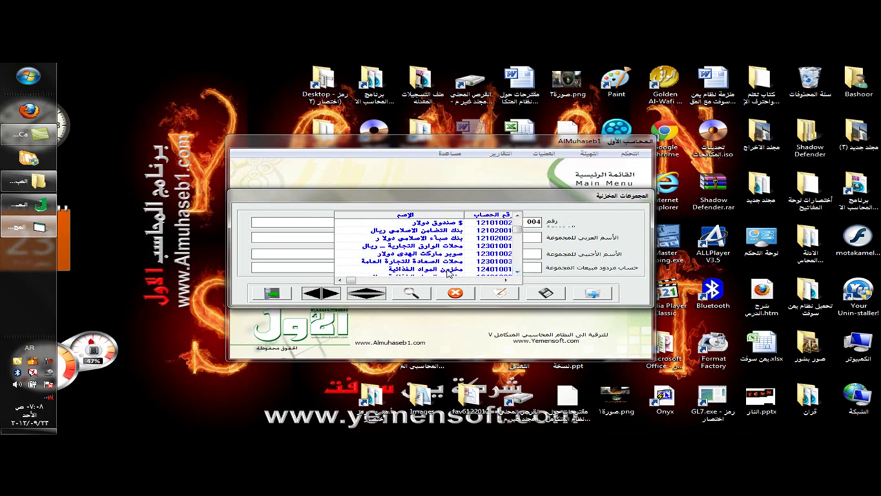
left_click(450, 272)
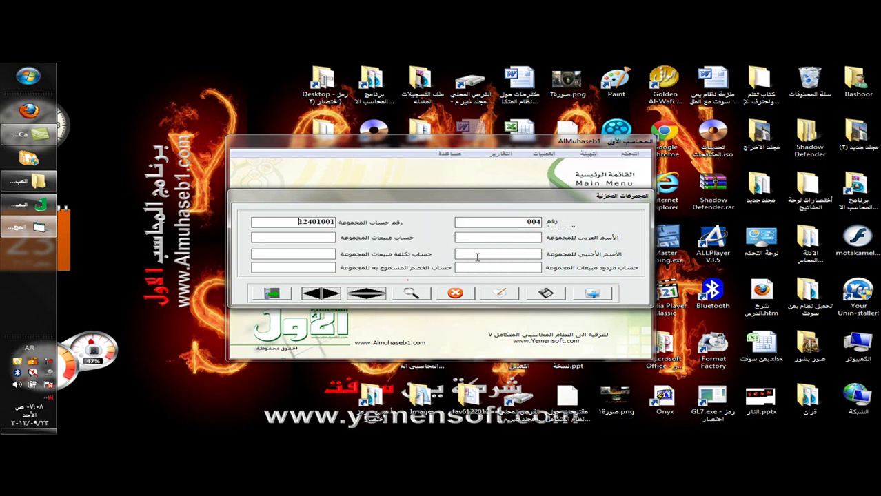
Step: Name the group "مجموعة الالبان" in Arabic and set its sales account to 41101 and cost-of-sales account to 31101
left_click(536, 237)
type("مجموعة الالبان")
left_click(321, 238)
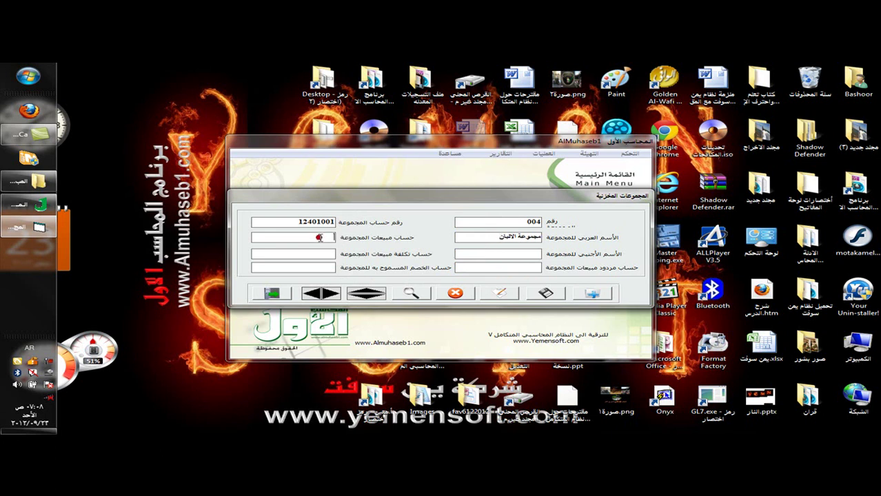
type("41101")
left_click(315, 255)
type("31101")
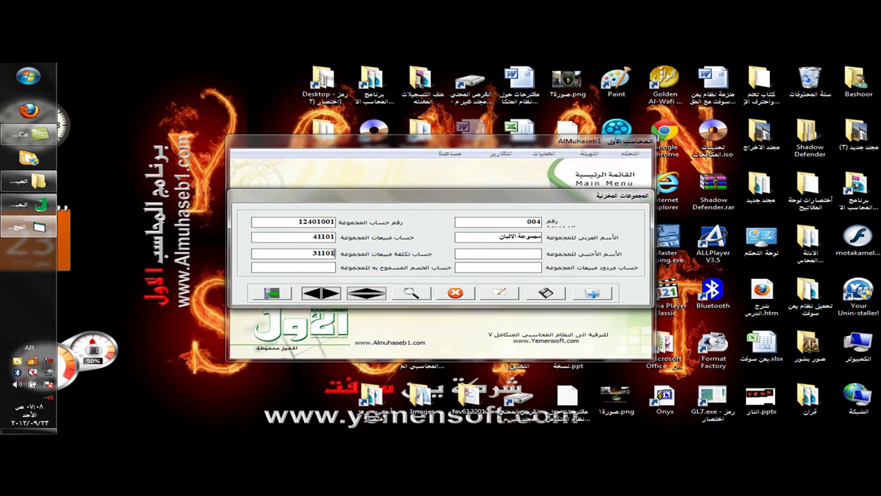
Step: Set group 004's allowed-discount account to 31103 and sales-returns account to 31102, and save the group
left_click(324, 268)
type("31103")
left_click(494, 267)
type("31102")
left_click(545, 293)
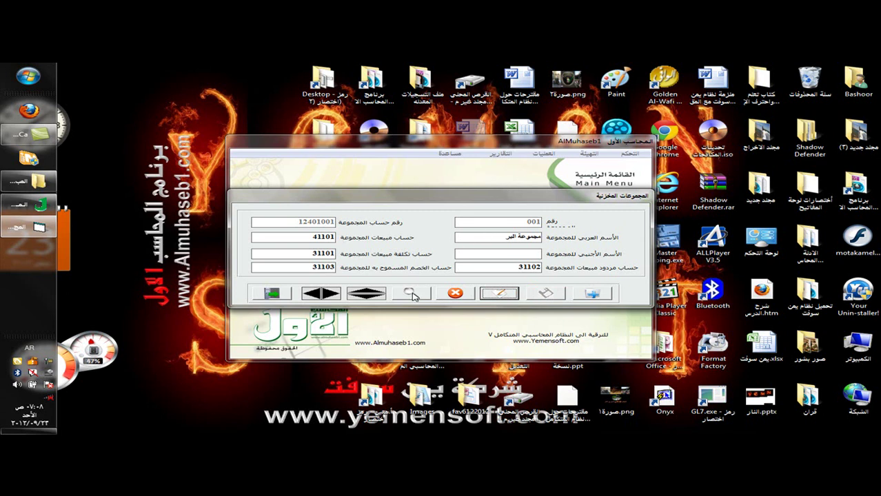
Step: Review the saved inventory groups in the group lookup list and in the main groups data report (بيانات المجموعات الرئيسية)
left_click(410, 293)
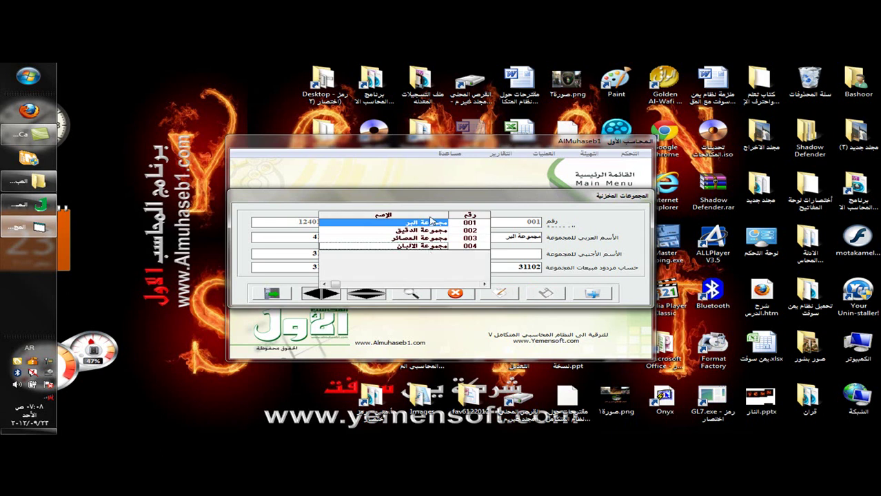
left_click(276, 293)
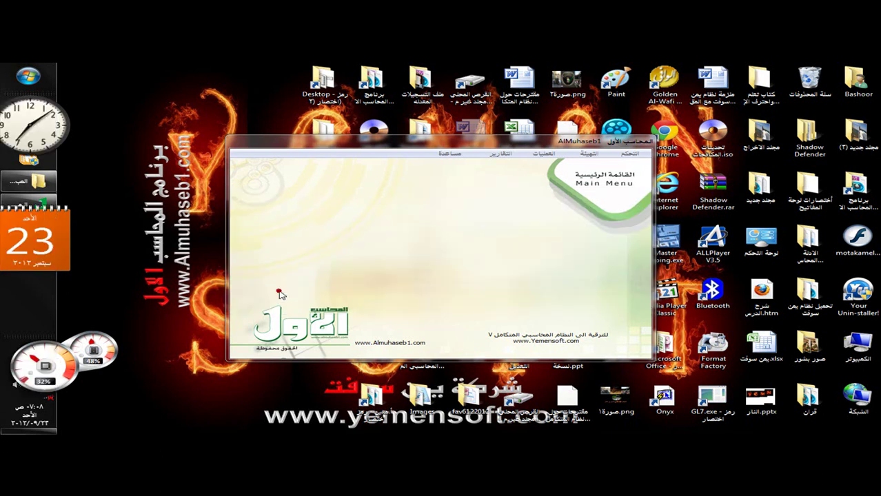
left_click(503, 156)
mouse_move(433, 246)
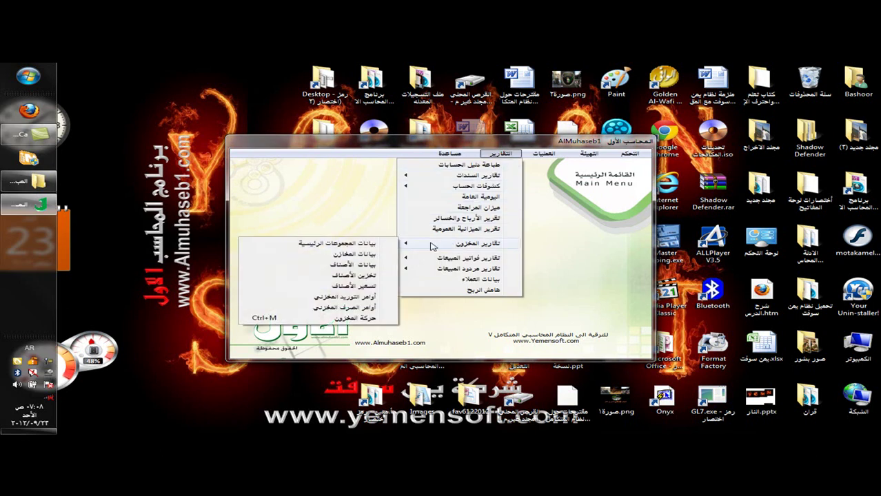
left_click(377, 245)
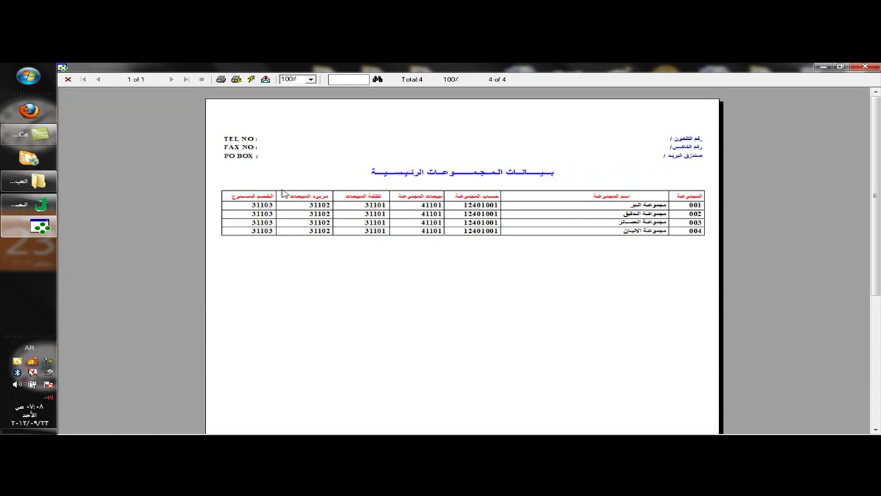
left_click(68, 79)
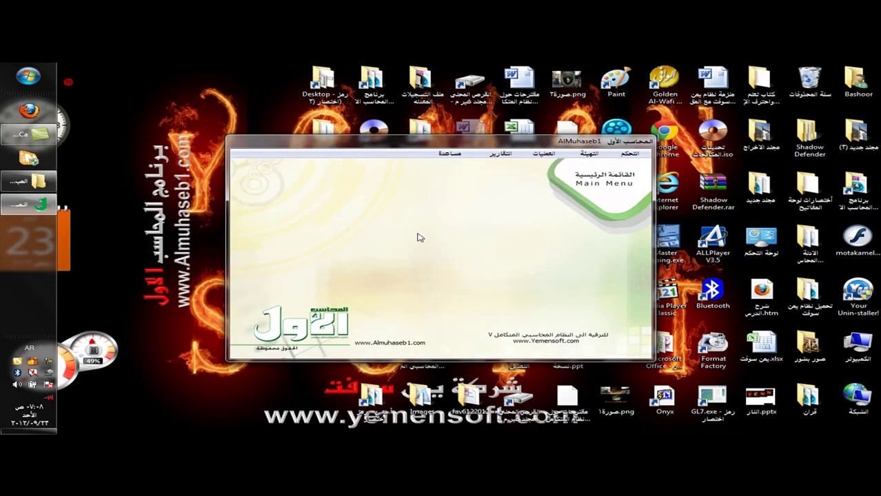